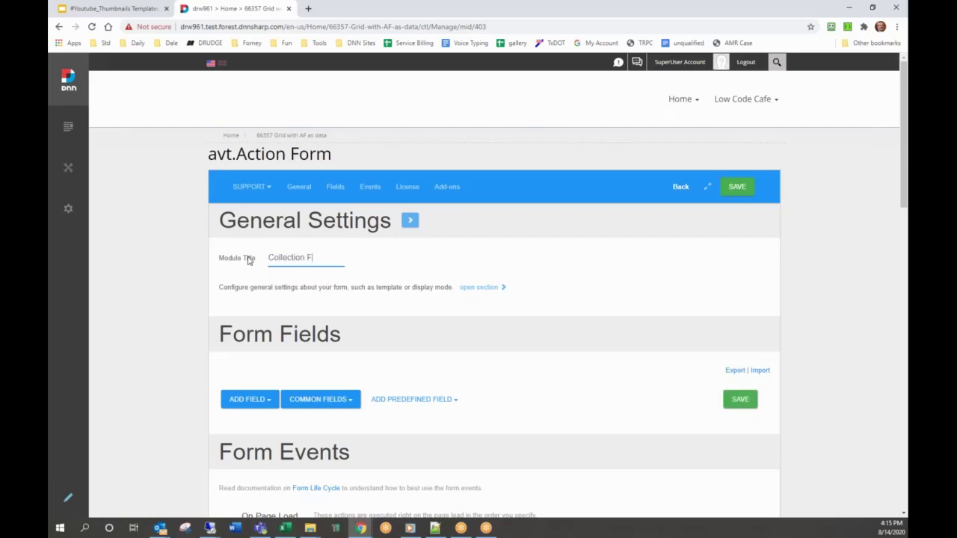
- Check Enable Reports in the form's Advanced Settings under General Settings
{"action": "left_click", "coordinate": [480, 290]}
{"action": "scroll", "coordinate": [480, 291], "scroll_direction": "down", "scroll_amount": 5}
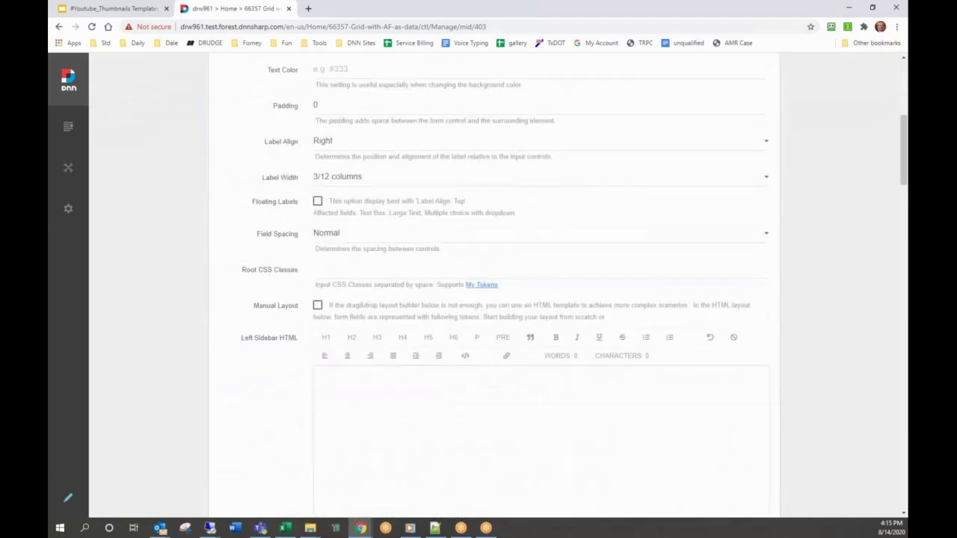
{"action": "scroll", "coordinate": [503, 284], "scroll_direction": "down", "scroll_amount": 10}
{"action": "scroll", "coordinate": [332, 314], "scroll_direction": "down", "scroll_amount": 5}
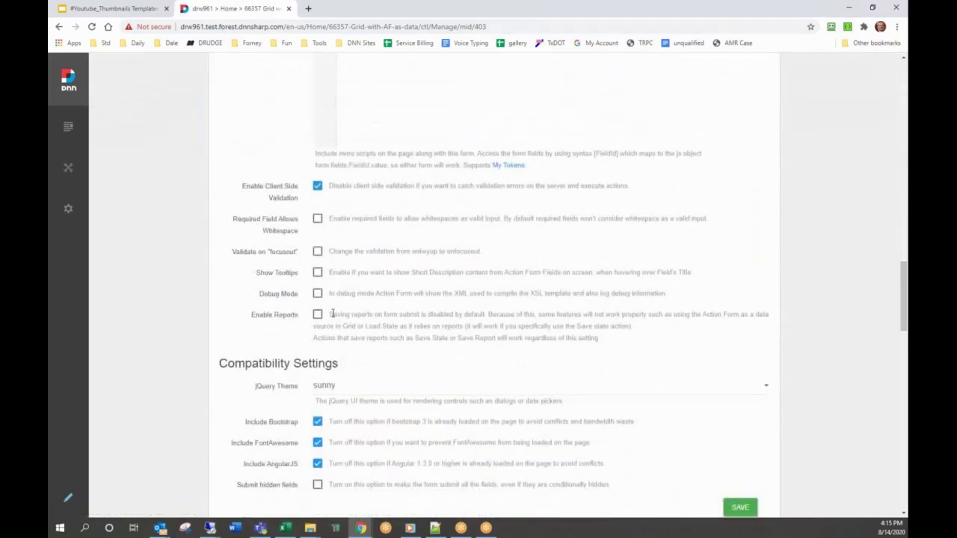
{"action": "left_click", "coordinate": [317, 314]}
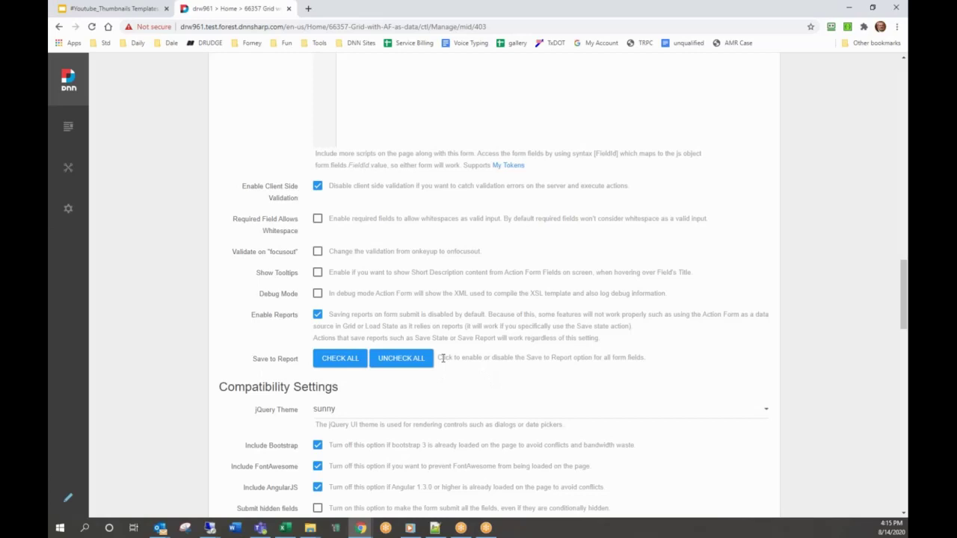
{"action": "scroll", "coordinate": [396, 378], "scroll_direction": "down", "scroll_amount": 4}
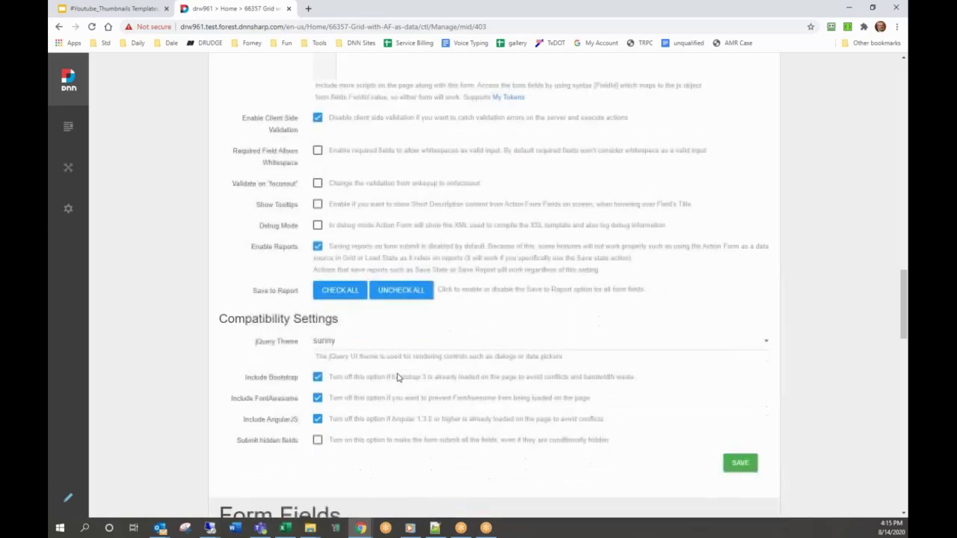
{"action": "scroll", "coordinate": [402, 379], "scroll_direction": "down", "scroll_amount": 1}
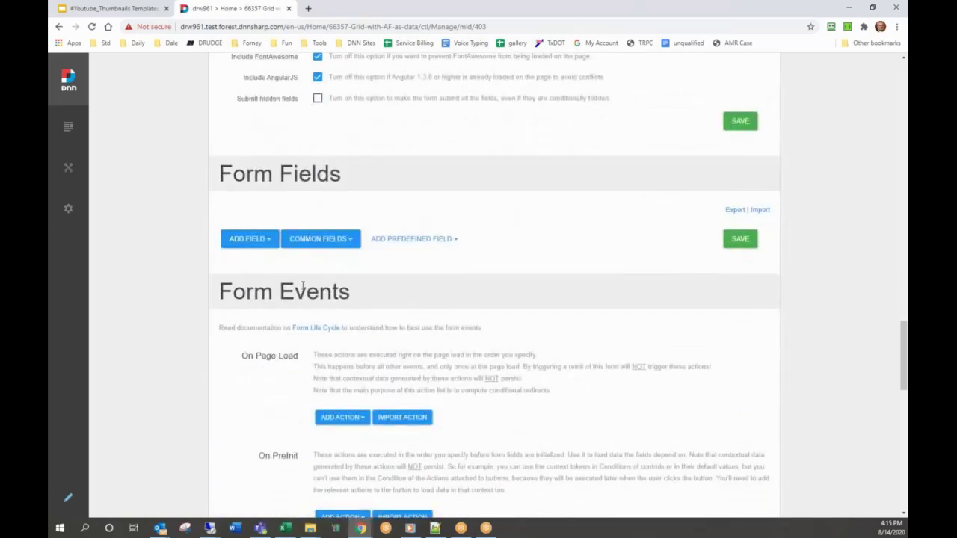
{"action": "left_click", "coordinate": [312, 245]}
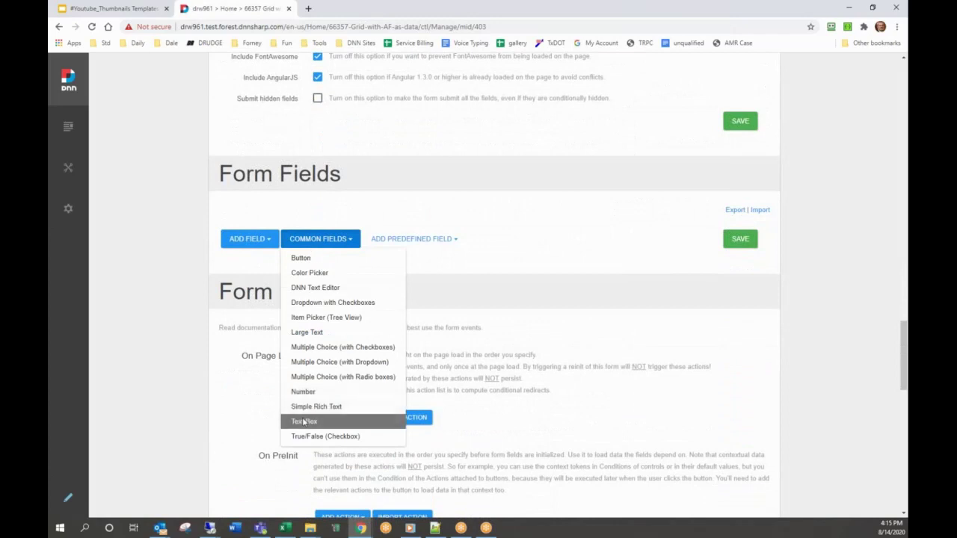
- Add a text box field titled 'Email Address' with Save to Report checked
{"action": "left_click", "coordinate": [303, 421]}
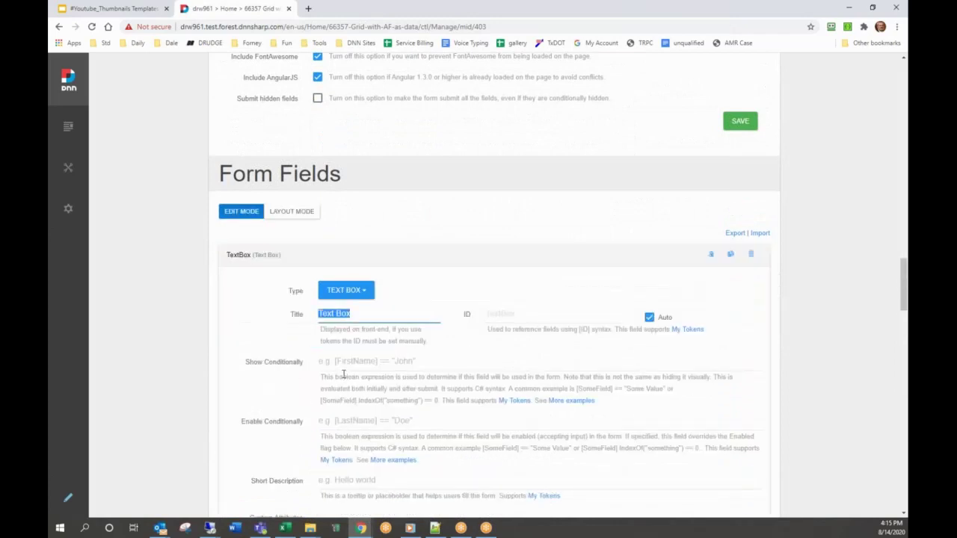
{"action": "type", "text": "Email Ad"}
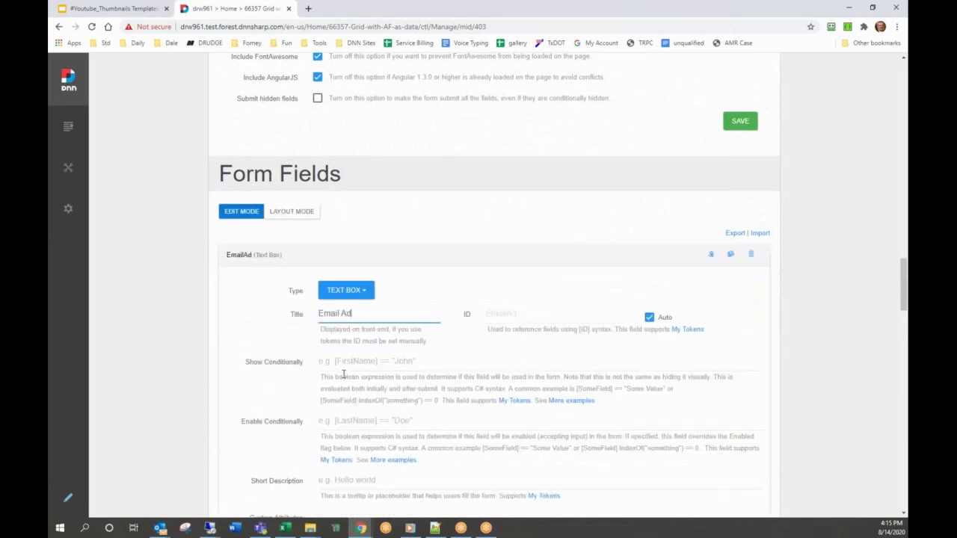
{"action": "type", "text": "dress"}
{"action": "scroll", "coordinate": [347, 374], "scroll_direction": "down", "scroll_amount": 4}
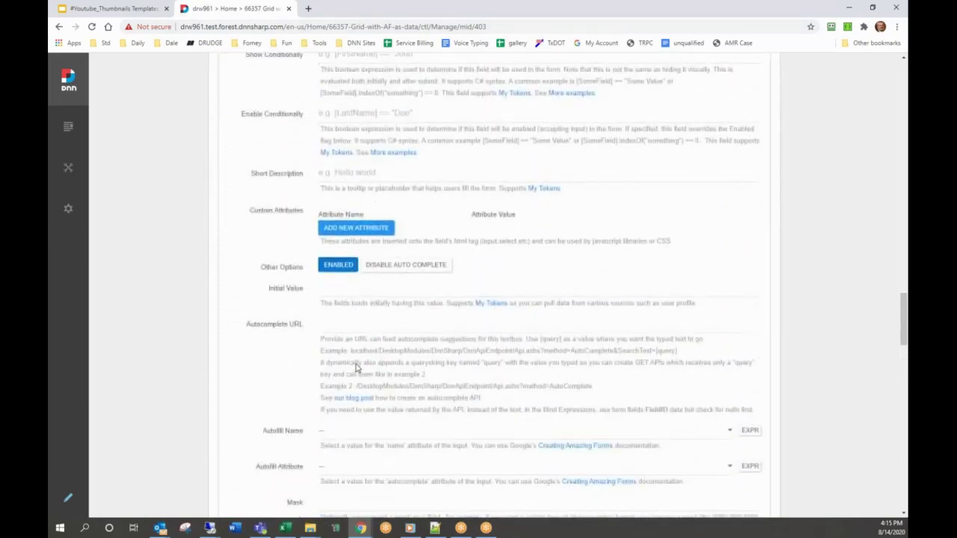
{"action": "scroll", "coordinate": [325, 317], "scroll_direction": "down", "scroll_amount": 5}
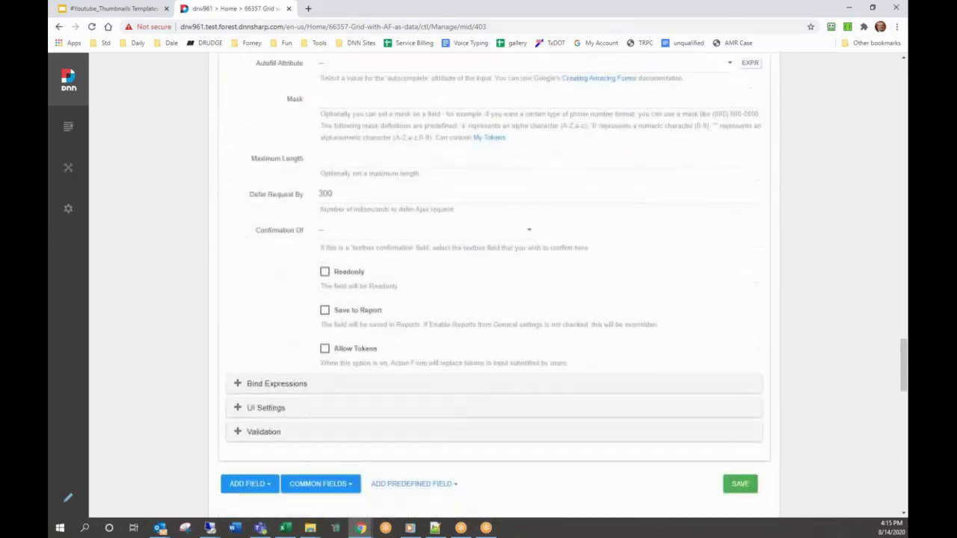
{"action": "left_click", "coordinate": [324, 304]}
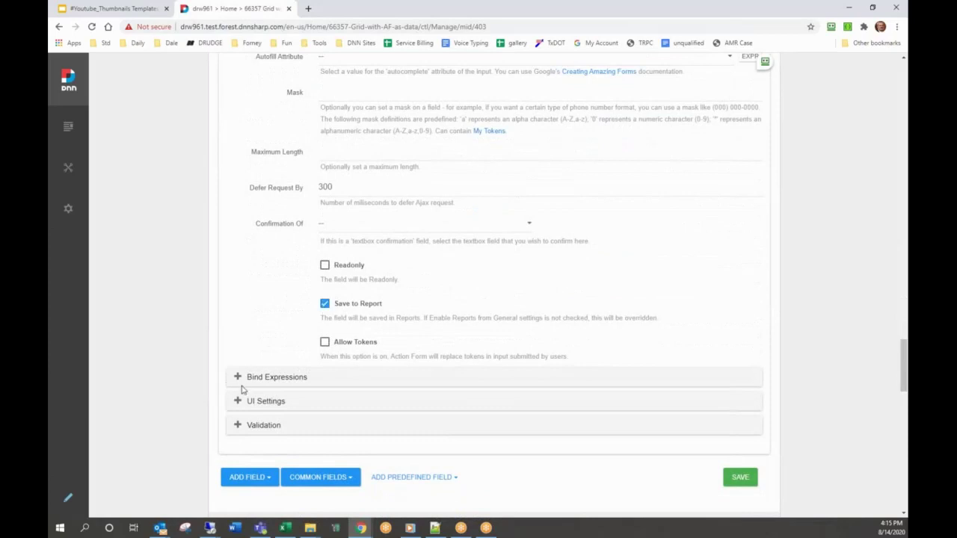
- Make the field Required with Custom Validator #1 set to Email Address, then save
{"action": "left_click", "coordinate": [262, 424]}
{"action": "scroll", "coordinate": [261, 425], "scroll_direction": "down", "scroll_amount": 3}
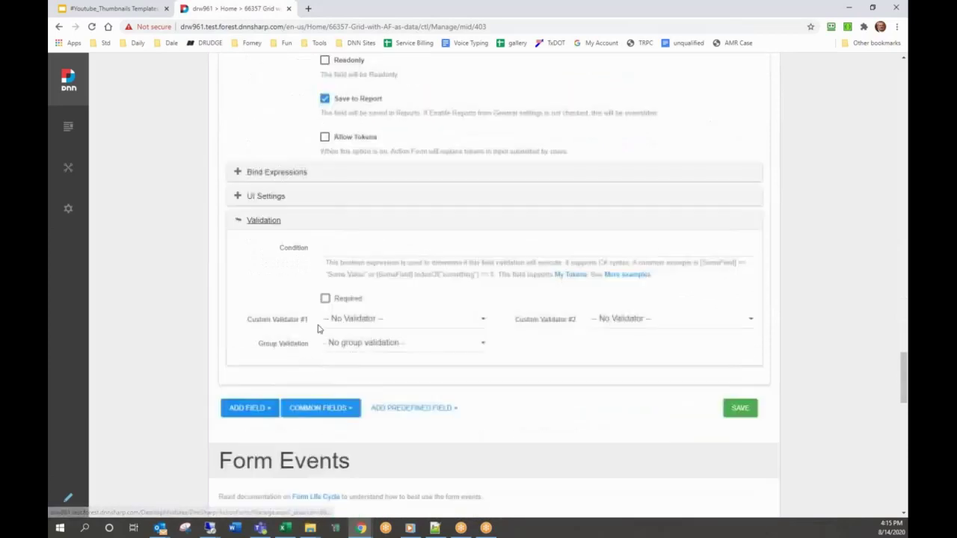
{"action": "left_click", "coordinate": [325, 298]}
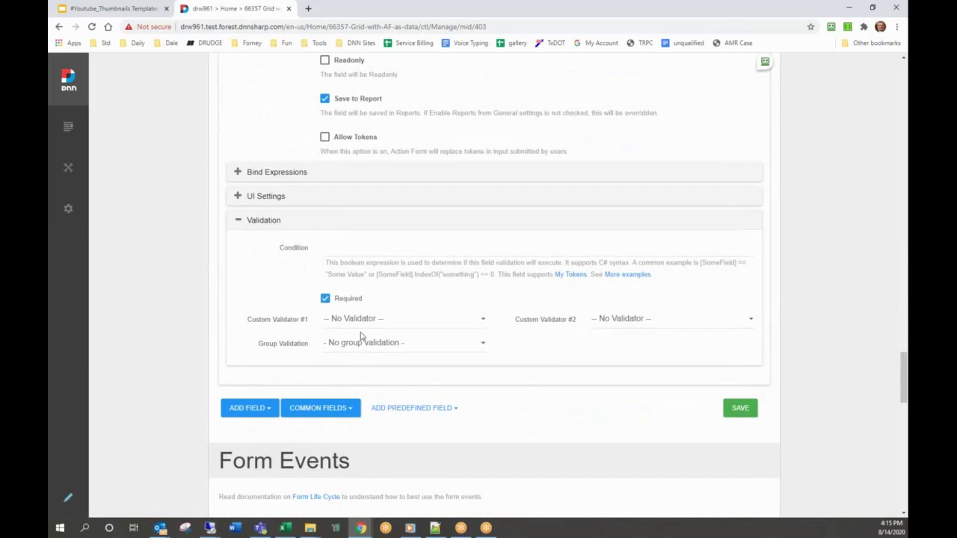
{"action": "left_click", "coordinate": [361, 320]}
{"action": "scroll", "coordinate": [373, 284], "scroll_direction": "down", "scroll_amount": 1}
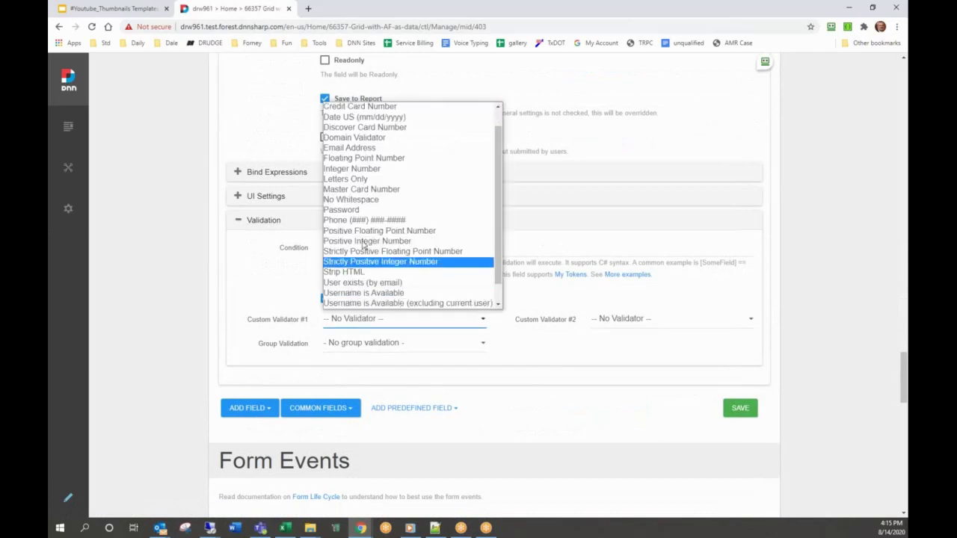
{"action": "left_click", "coordinate": [349, 147]}
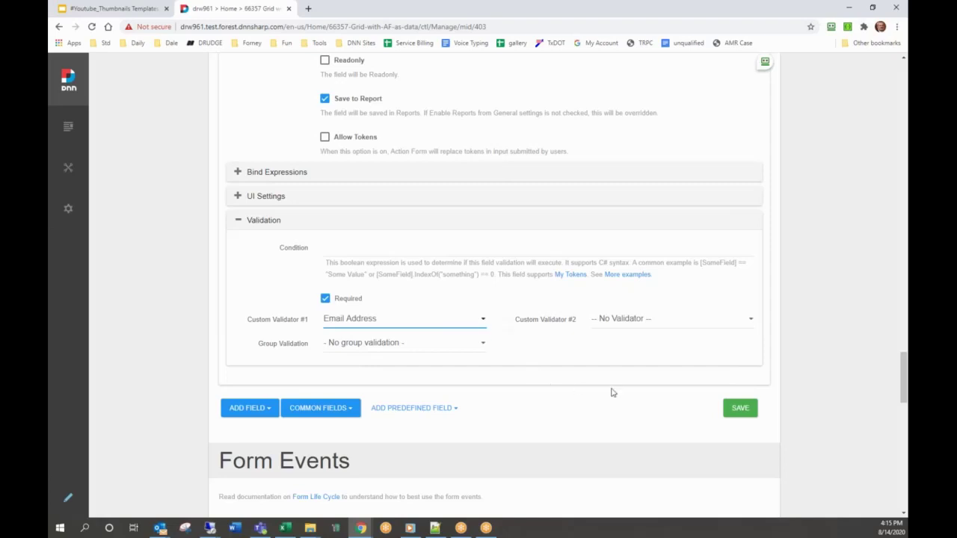
{"action": "left_click", "coordinate": [728, 413]}
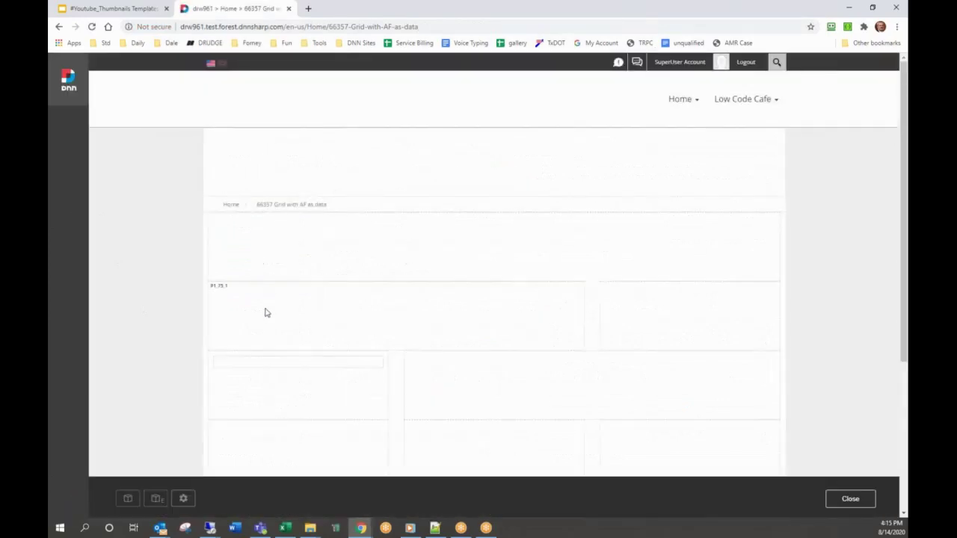
- Type a partial, then a valid sample email into the Email Address field to test validation
{"action": "left_click", "coordinate": [276, 379]}
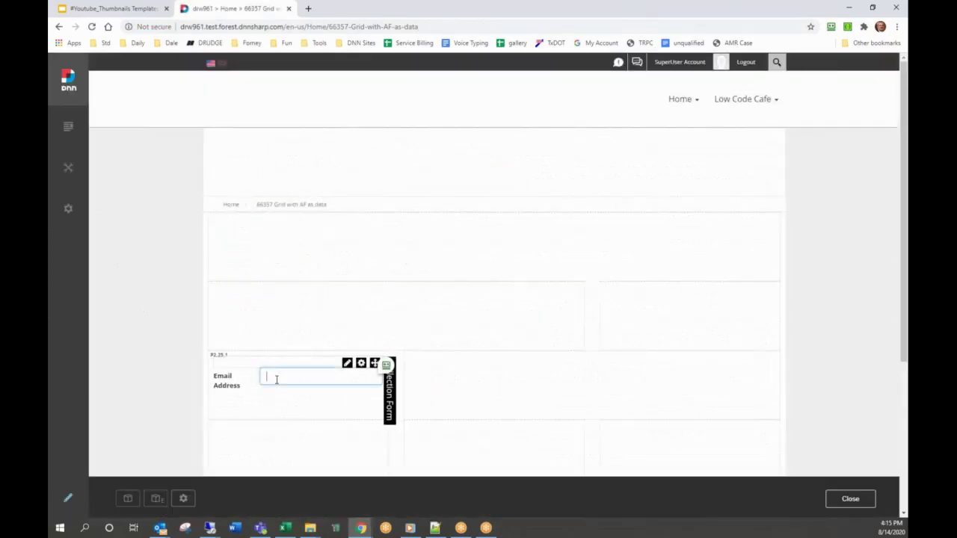
{"action": "type", "text": "test@"}
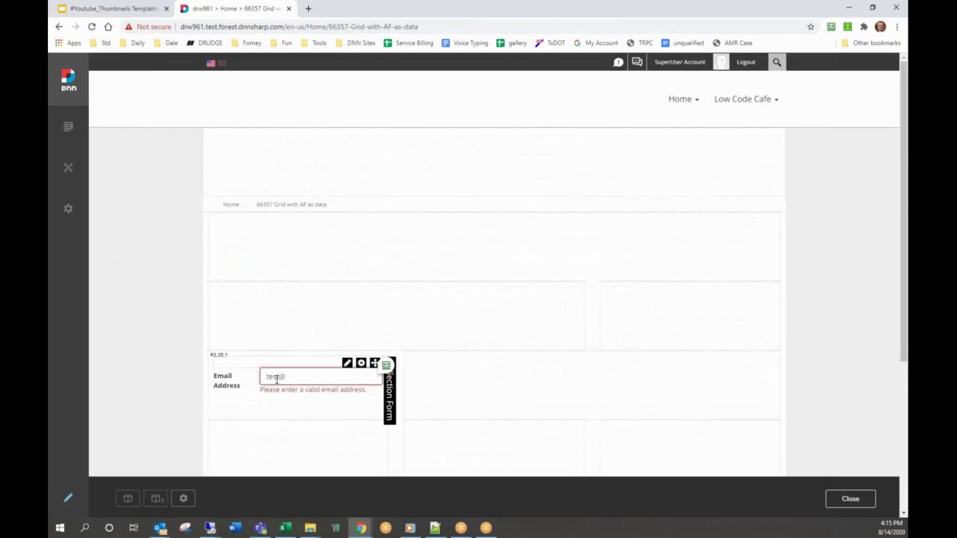
{"action": "type", "text": "test.com"}
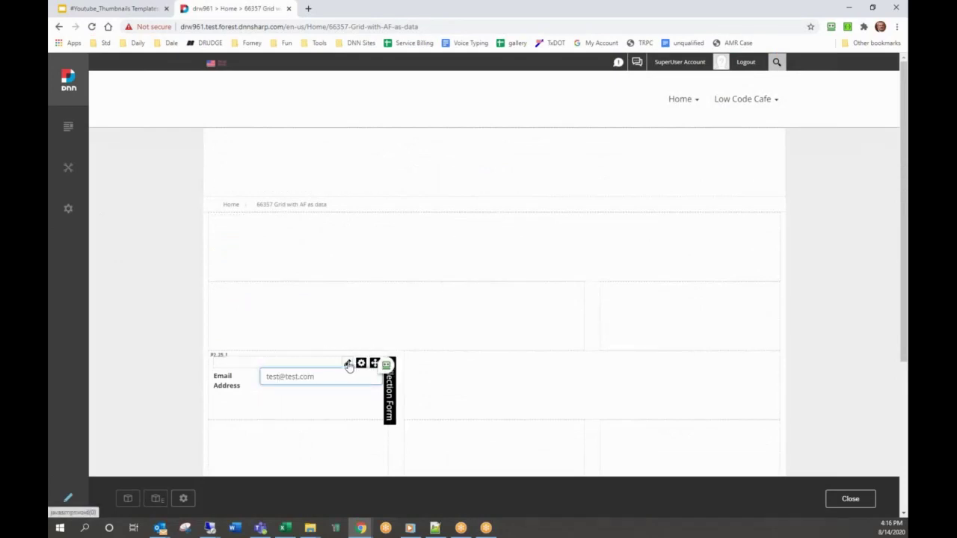
- Open the full-screen Manage Form view in a new browser tab
{"action": "mouse_move", "coordinate": [349, 365]}
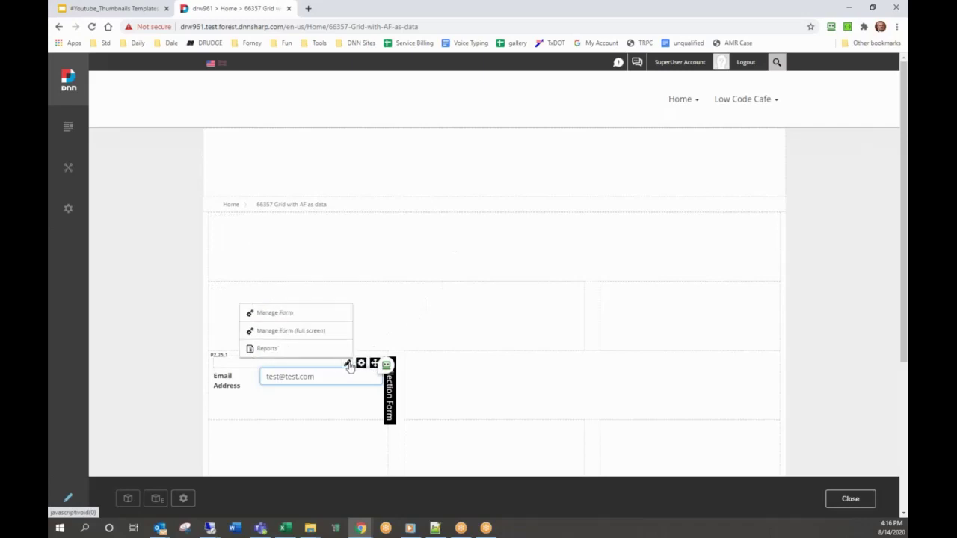
{"action": "right_click", "coordinate": [337, 333]}
{"action": "left_click", "coordinate": [368, 342]}
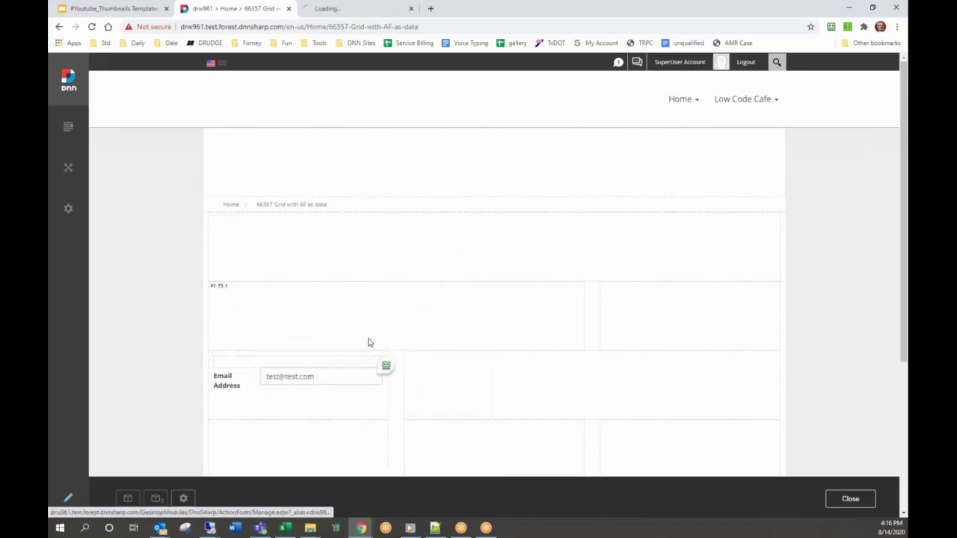
{"action": "key", "text": "ctrl+Tab"}
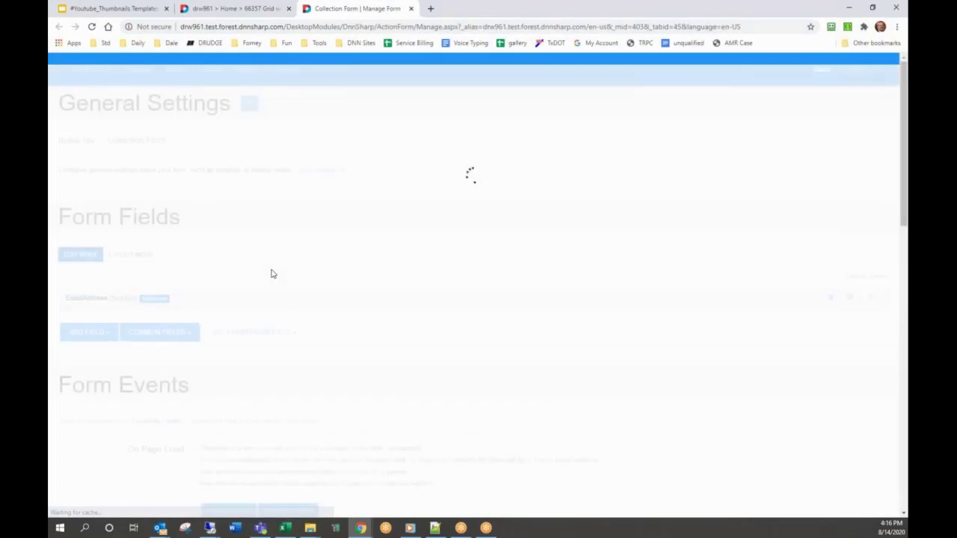
- Add a Submit button from Common Fields, save, and reload the page tab
{"action": "scroll", "coordinate": [267, 271], "scroll_direction": "down", "scroll_amount": 3}
{"action": "scroll", "coordinate": [190, 213], "scroll_direction": "up", "scroll_amount": 1}
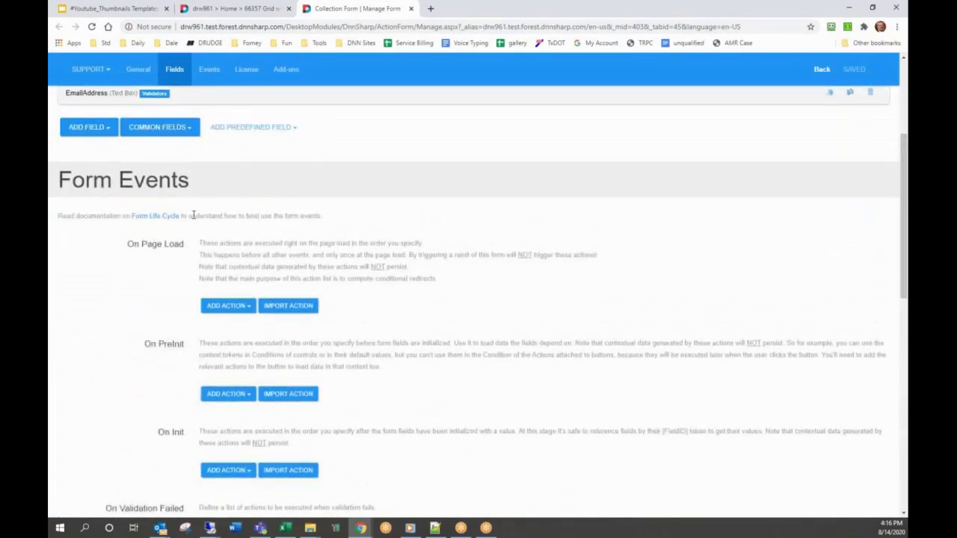
{"action": "left_click", "coordinate": [169, 131]}
{"action": "left_click", "coordinate": [166, 149]}
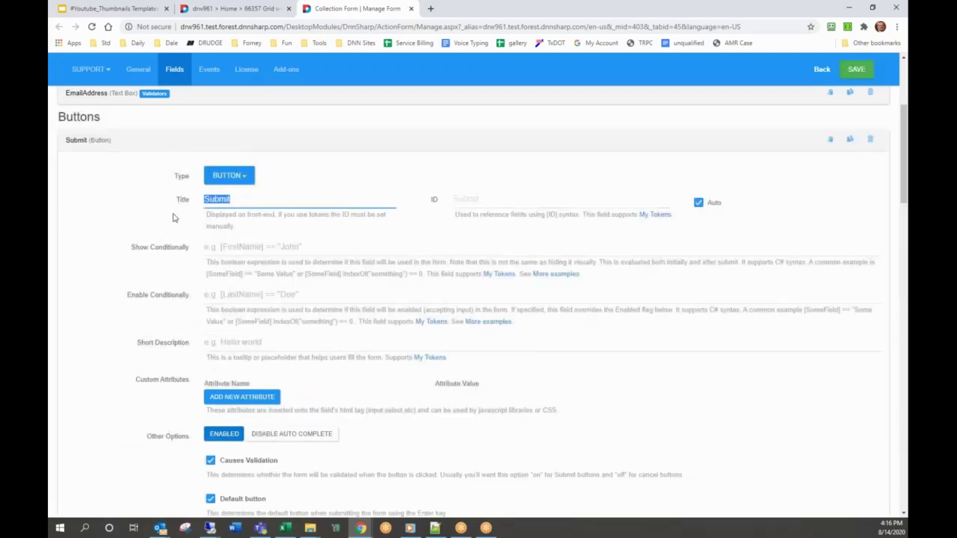
{"action": "scroll", "coordinate": [224, 303], "scroll_direction": "down", "scroll_amount": 3}
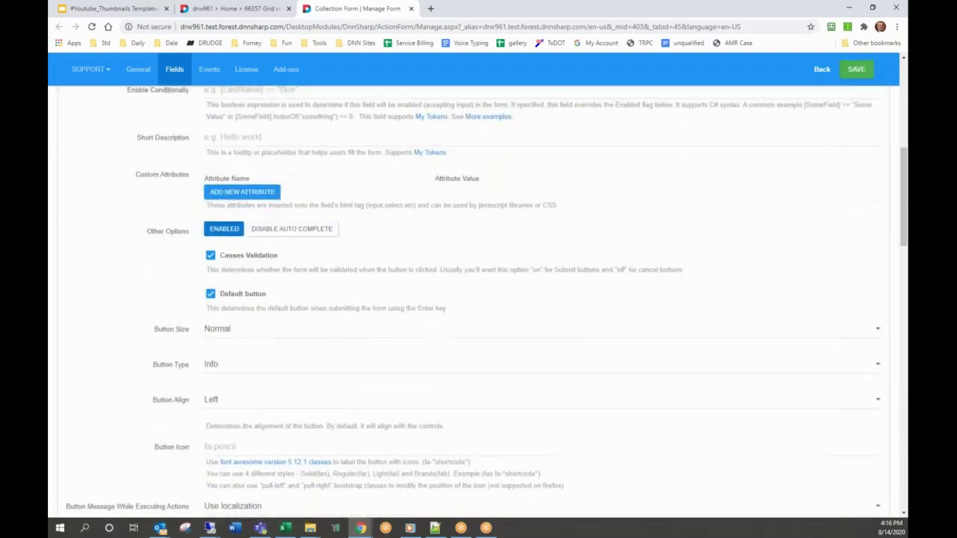
{"action": "scroll", "coordinate": [224, 306], "scroll_direction": "down", "scroll_amount": 1}
{"action": "left_click", "coordinate": [856, 69]}
{"action": "left_click", "coordinate": [235, 9]}
{"action": "left_click", "coordinate": [91, 27]}
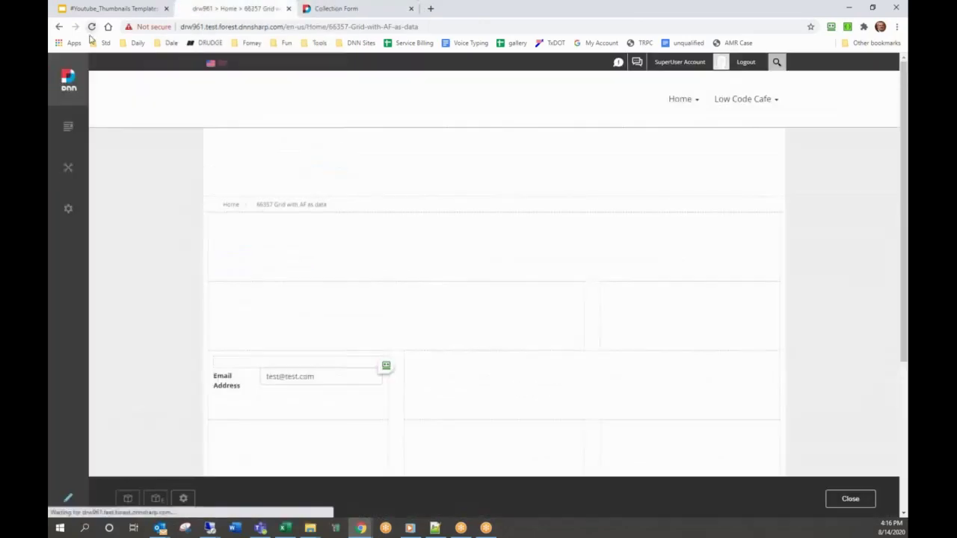
- Submit a sample email address through the Collection Form on the page
{"action": "left_click", "coordinate": [290, 381]}
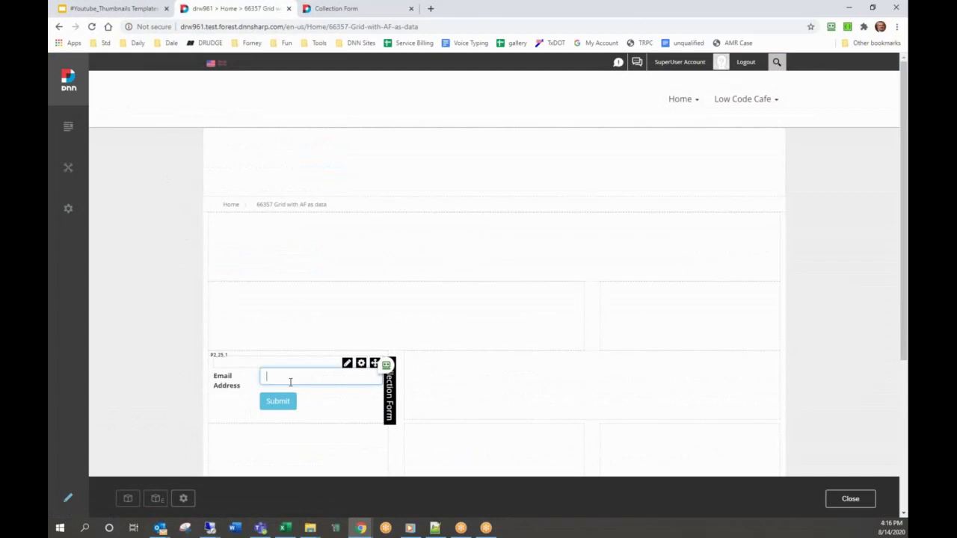
{"action": "type", "text": "test@te"}
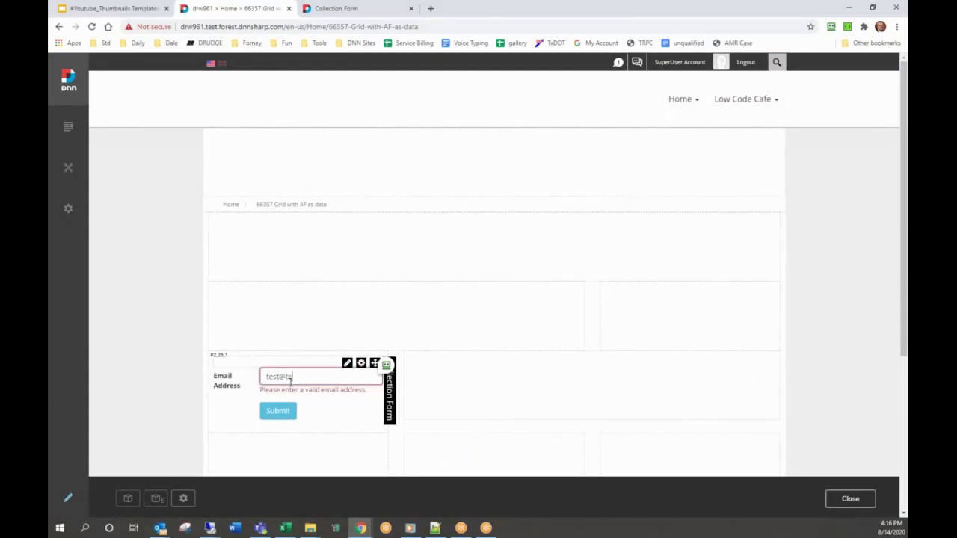
{"action": "type", "text": "st.com"}
{"action": "left_click", "coordinate": [292, 401]}
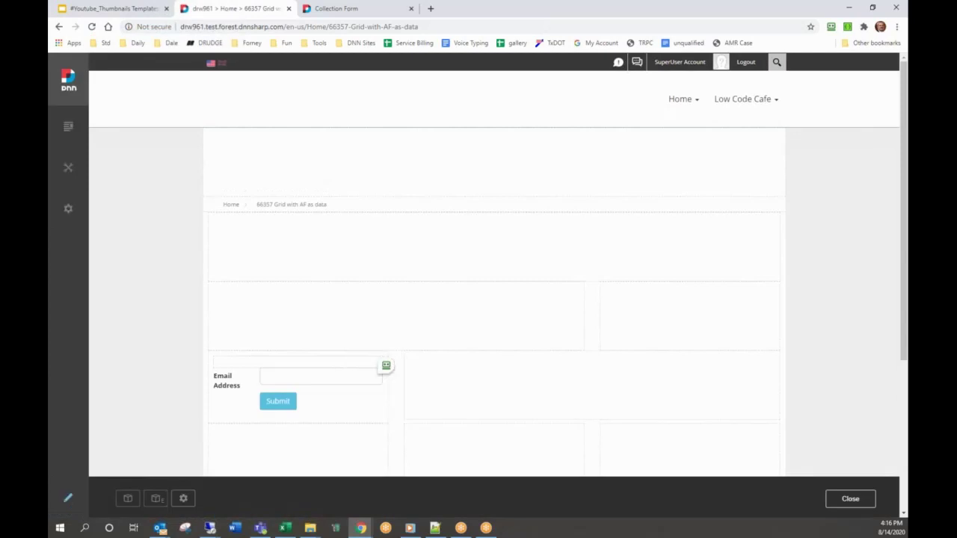
{"action": "mouse_move", "coordinate": [386, 407]}
- Drag an avt.ActionGrid module into the pane right of the form and open Manage Grid
{"action": "left_click", "coordinate": [128, 499]}
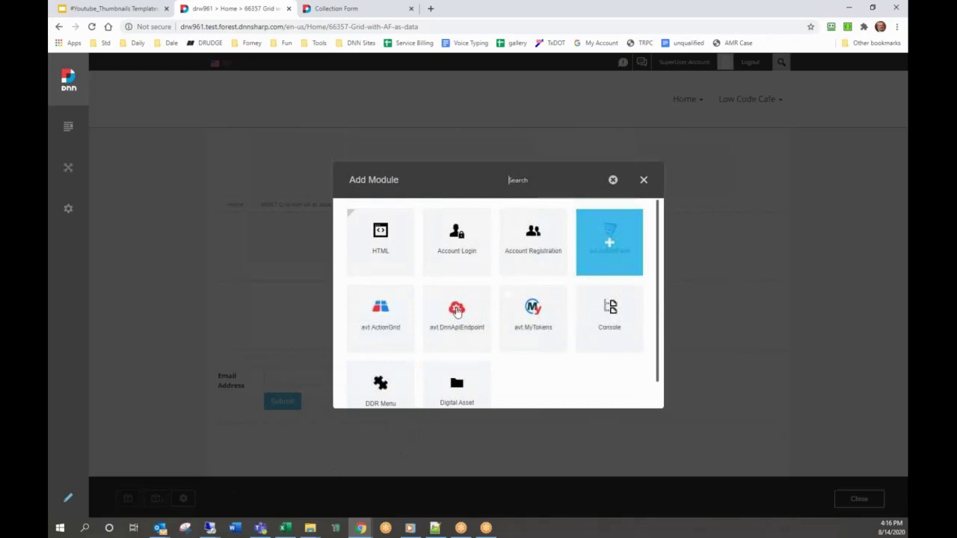
{"action": "left_click_drag", "start_coordinate": [380, 314], "coordinate": [532, 376]}
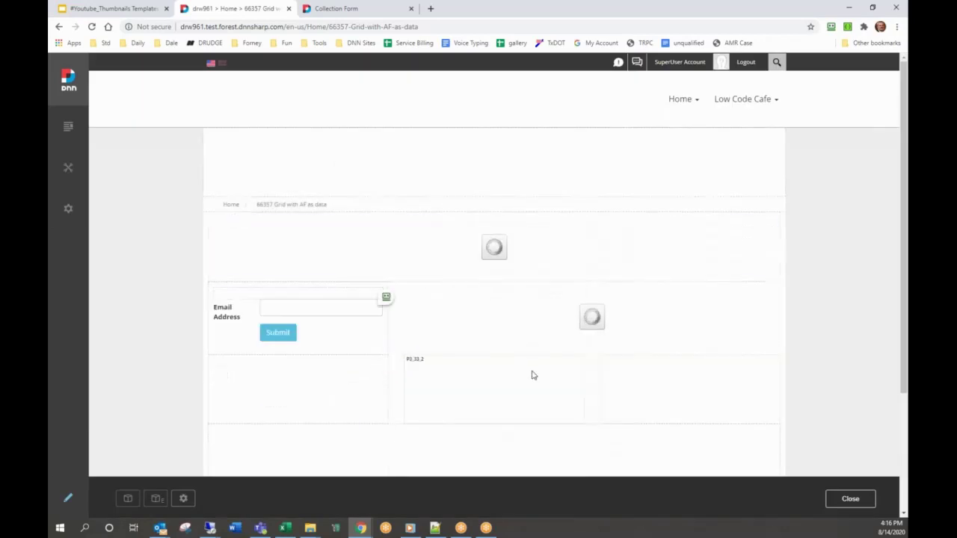
{"action": "left_click", "coordinate": [463, 386]}
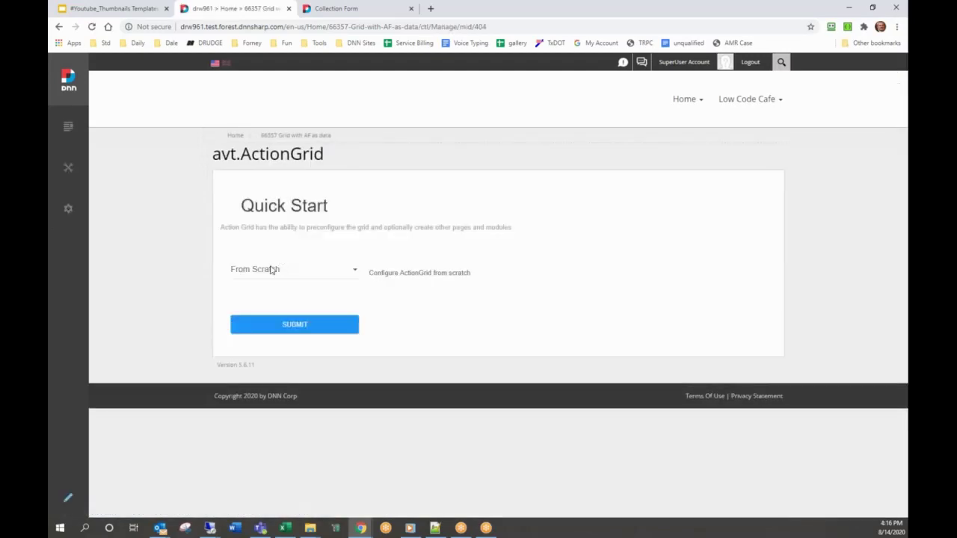
- Start the grid From Scratch with Source Action Form, Module Collection Form #403, and Update
{"action": "left_click", "coordinate": [285, 275]}
{"action": "left_click", "coordinate": [284, 275]}
{"action": "left_click", "coordinate": [280, 327]}
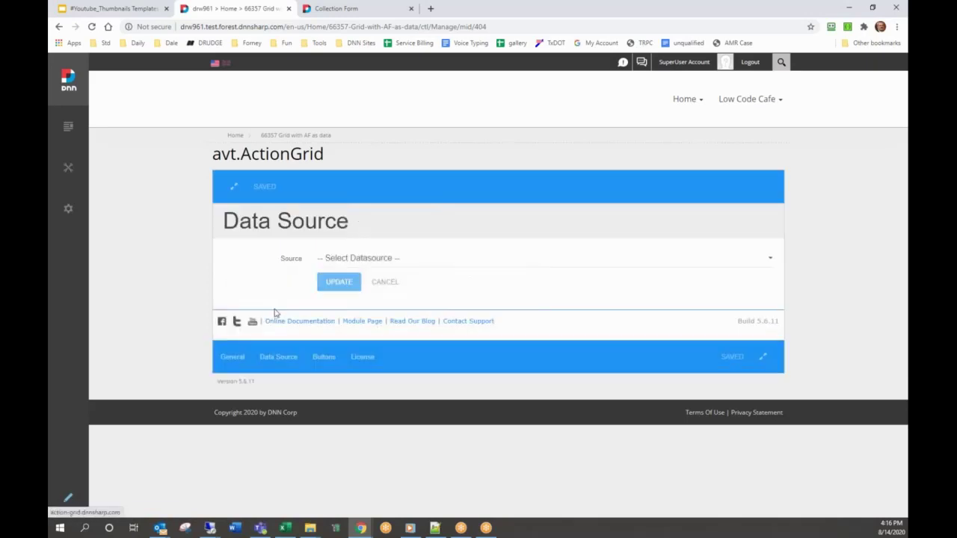
{"action": "left_click", "coordinate": [349, 260]}
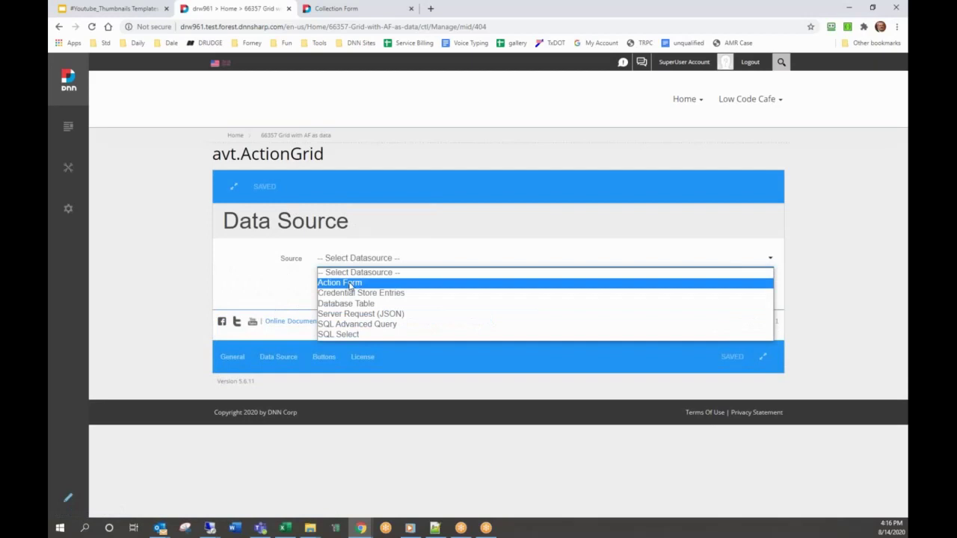
{"action": "left_click", "coordinate": [349, 283]}
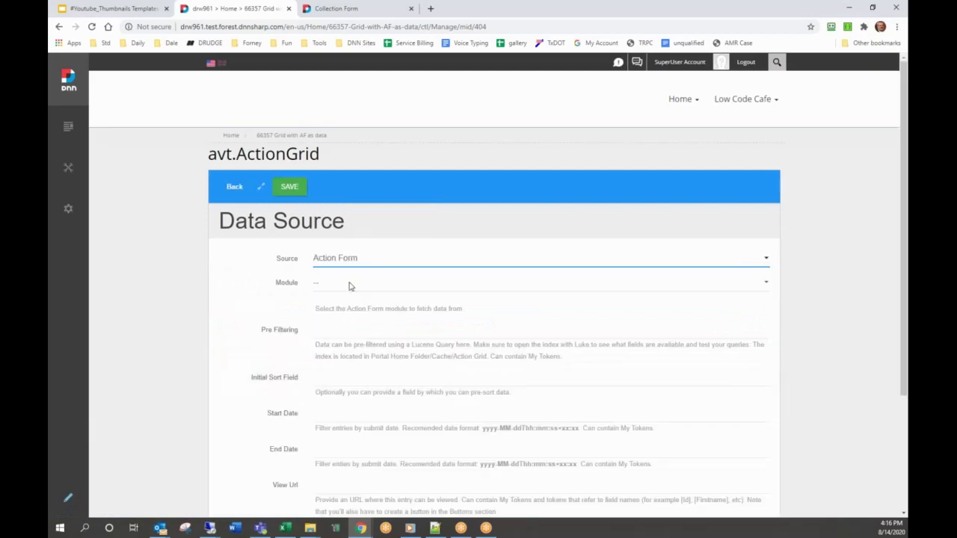
{"action": "left_click", "coordinate": [349, 284]}
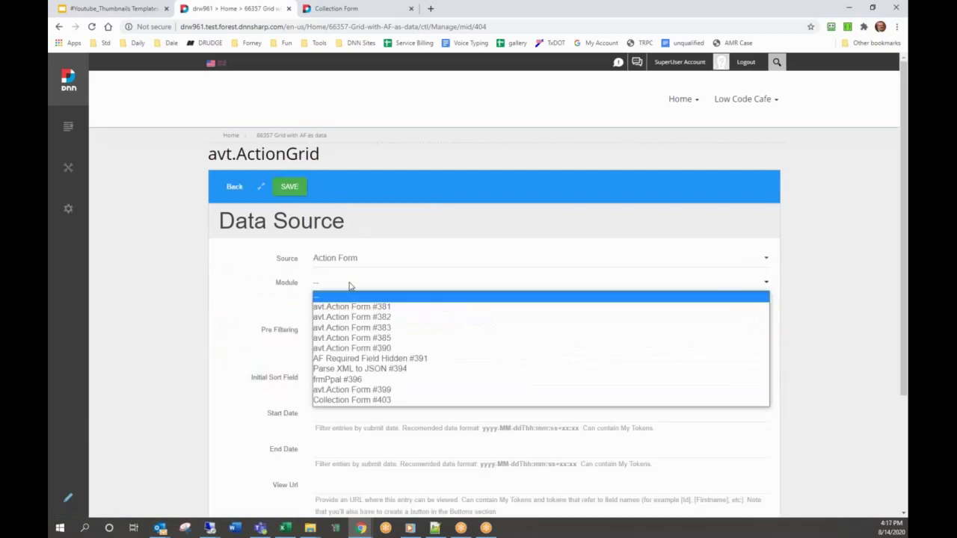
{"action": "left_click", "coordinate": [355, 400]}
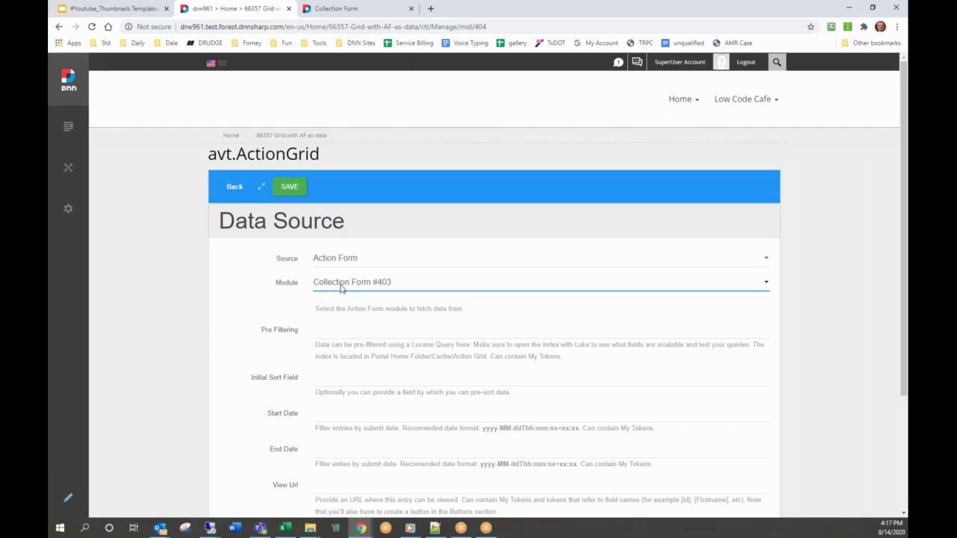
{"action": "scroll", "coordinate": [341, 290], "scroll_direction": "down", "scroll_amount": 2}
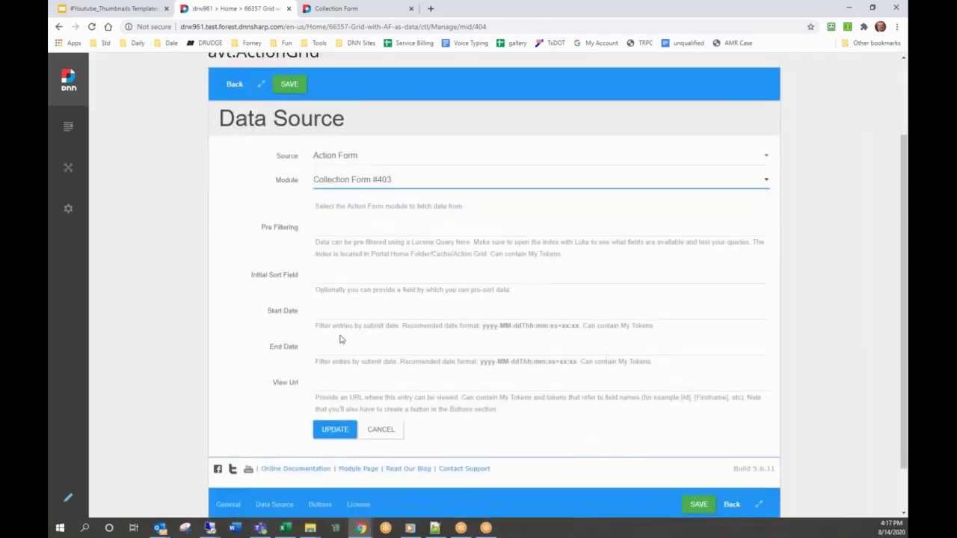
{"action": "scroll", "coordinate": [341, 339], "scroll_direction": "down", "scroll_amount": 1}
{"action": "left_click", "coordinate": [335, 374]}
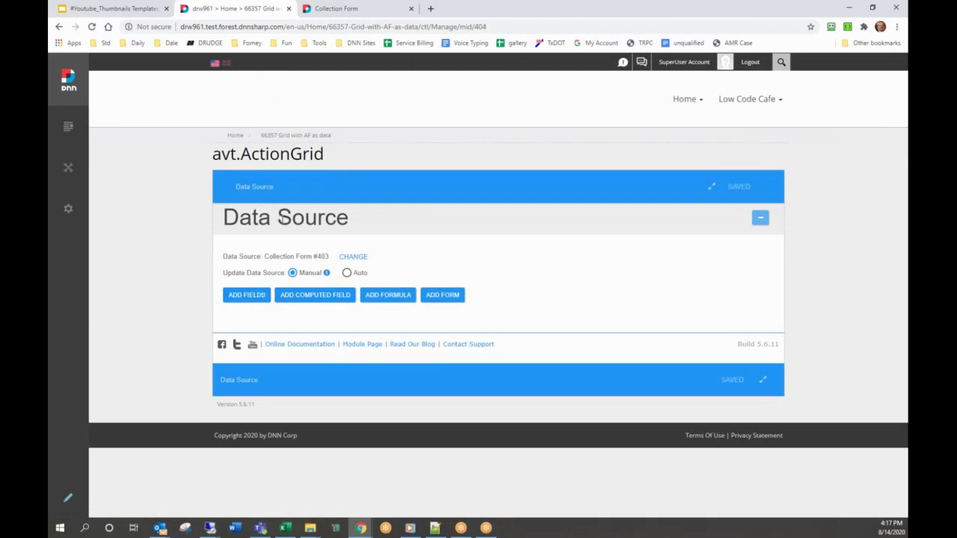
- Add EmailAddress and DateSubmitted as grid columns via Add Fields
{"action": "left_click", "coordinate": [242, 297]}
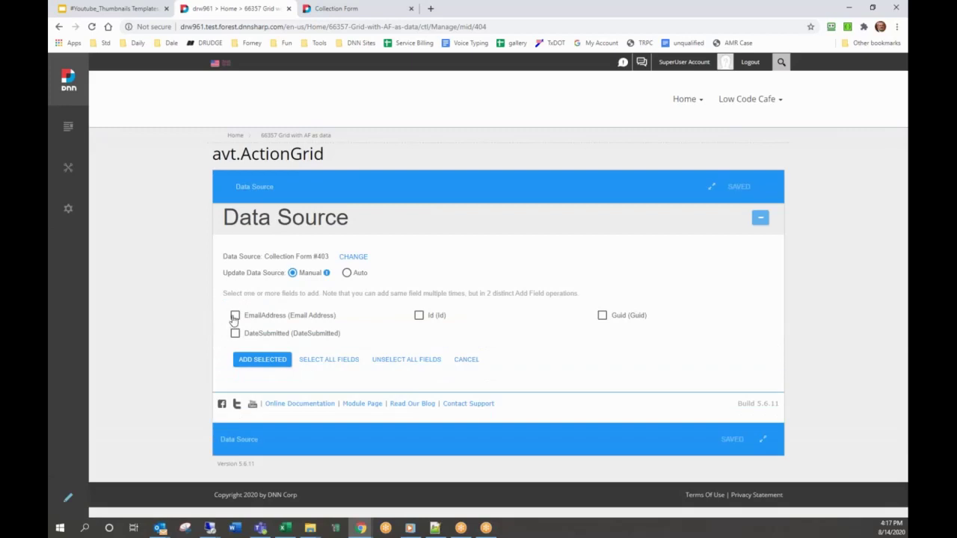
{"action": "left_click", "coordinate": [235, 317]}
{"action": "left_click", "coordinate": [262, 359]}
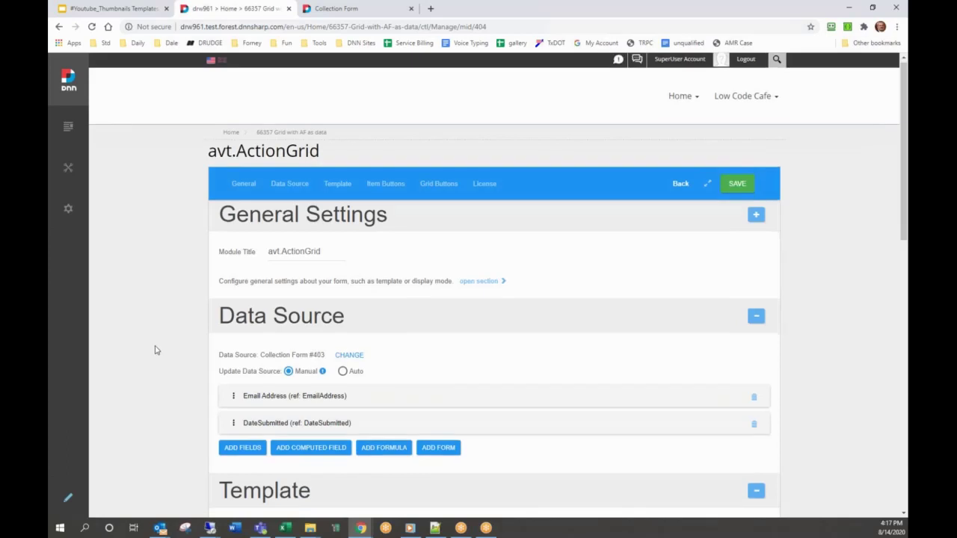
{"action": "scroll", "coordinate": [216, 327], "scroll_direction": "down", "scroll_amount": 2}
- Format DateSubmitted as a Date with Short Date format, save, and return to the page
{"action": "left_click", "coordinate": [218, 327]}
{"action": "scroll", "coordinate": [223, 325], "scroll_direction": "down", "scroll_amount": 1}
{"action": "scroll", "coordinate": [226, 324], "scroll_direction": "down", "scroll_amount": 2}
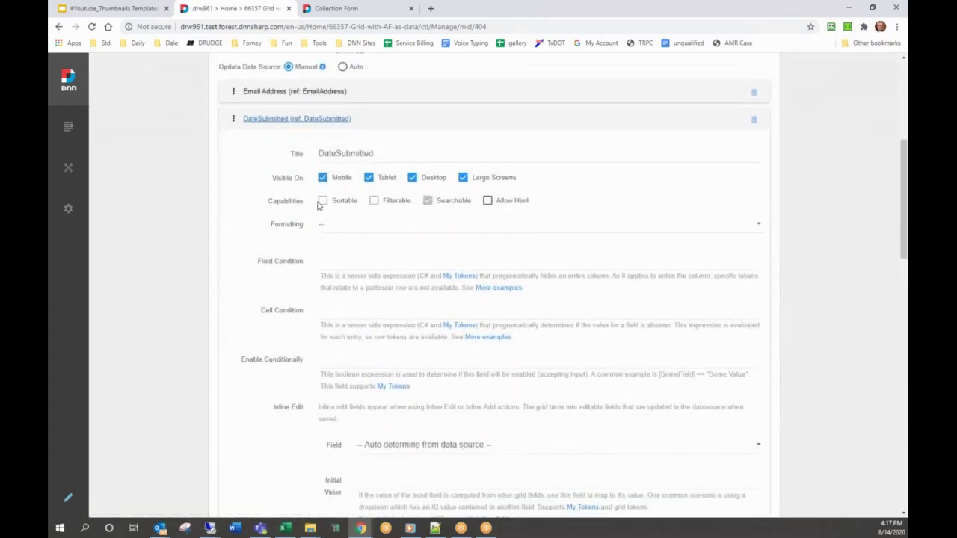
{"action": "left_click", "coordinate": [374, 226]}
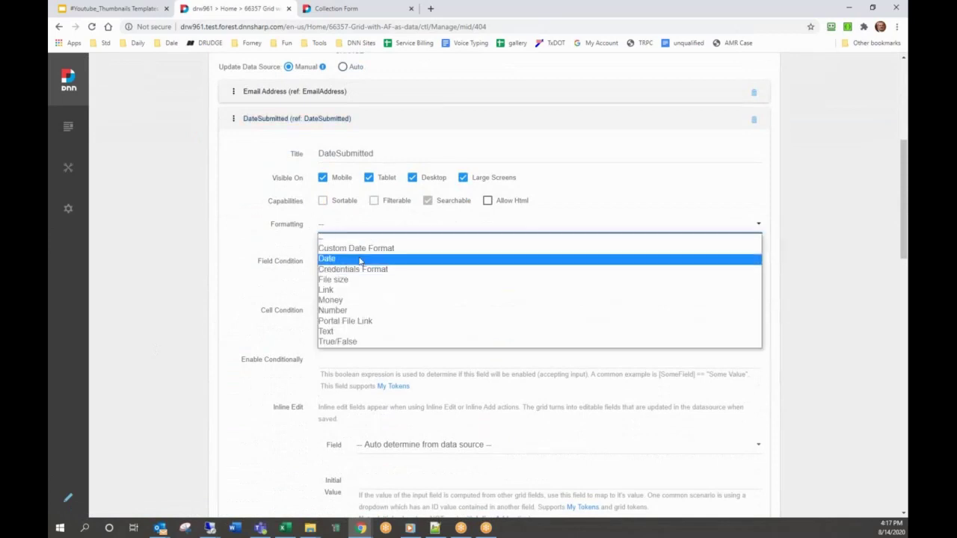
{"action": "left_click", "coordinate": [360, 260]}
{"action": "left_click", "coordinate": [410, 257]}
{"action": "left_click", "coordinate": [411, 277]}
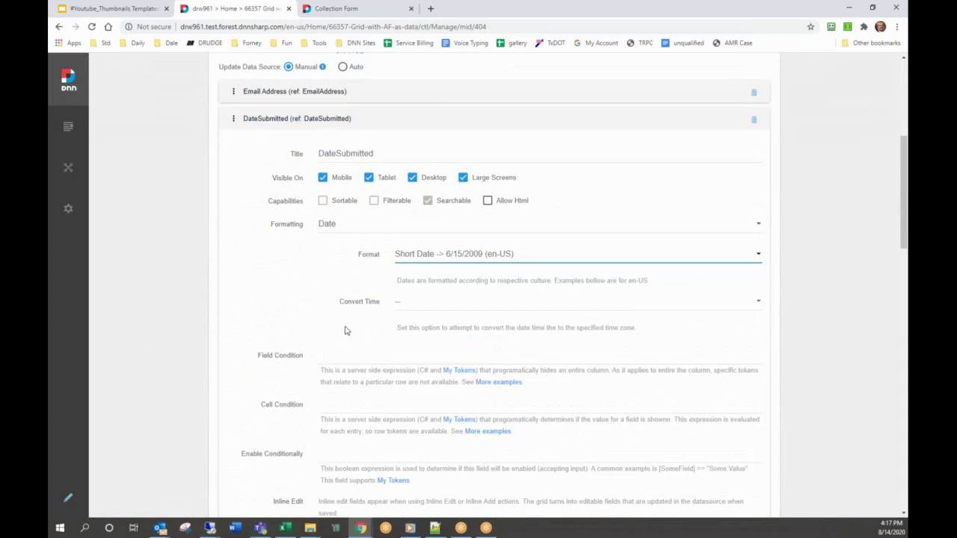
{"action": "scroll", "coordinate": [345, 330], "scroll_direction": "down", "scroll_amount": 6}
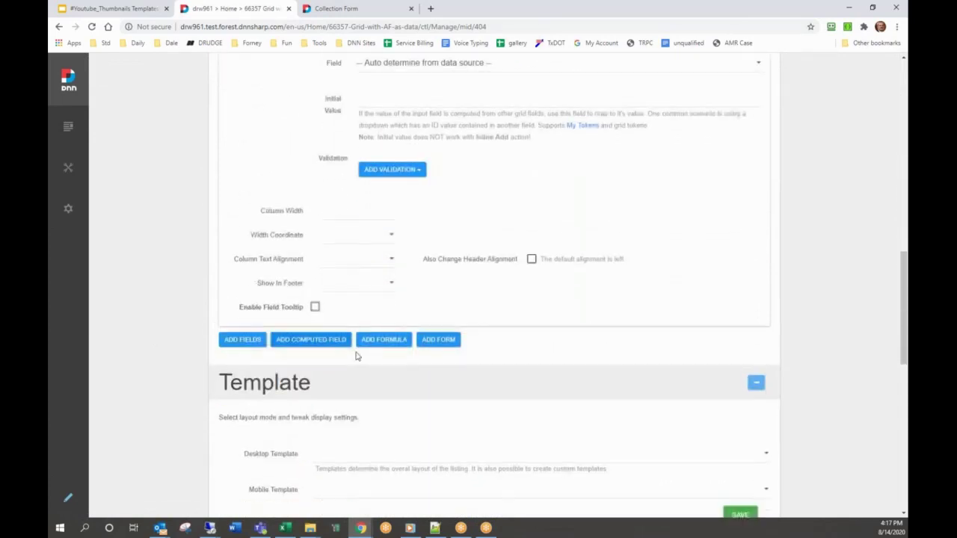
{"action": "scroll", "coordinate": [356, 356], "scroll_direction": "down", "scroll_amount": 3}
{"action": "left_click", "coordinate": [739, 274]}
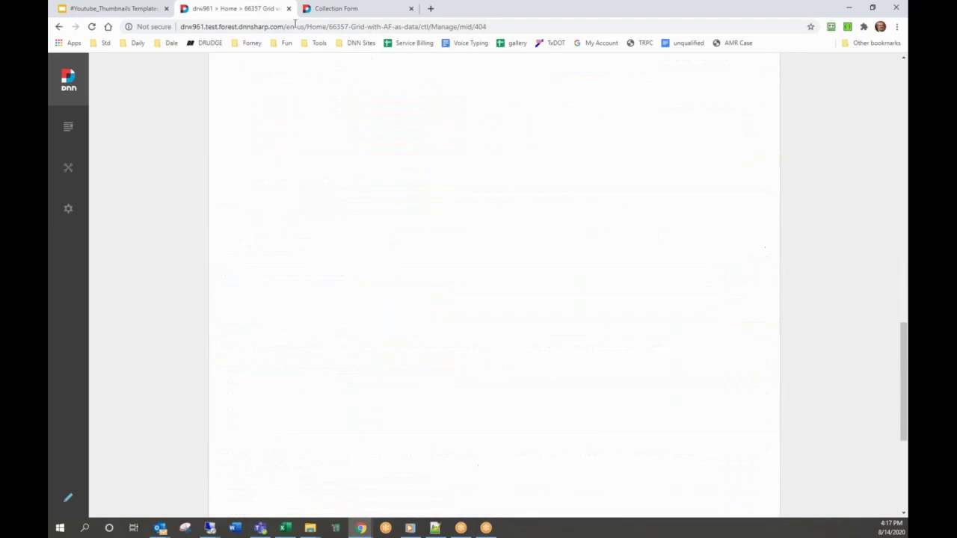
{"action": "scroll", "coordinate": [700, 81], "scroll_direction": "up", "scroll_amount": 15}
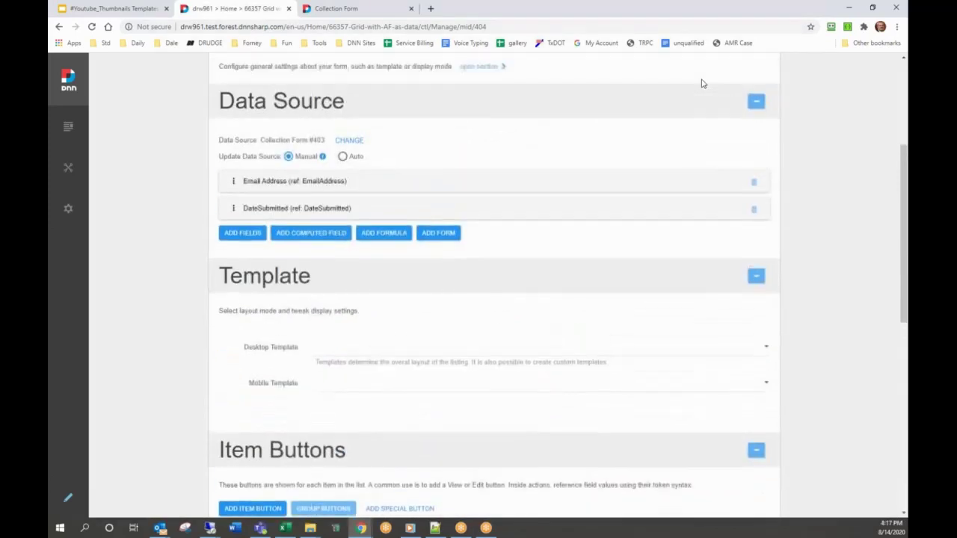
{"action": "left_click", "coordinate": [679, 186]}
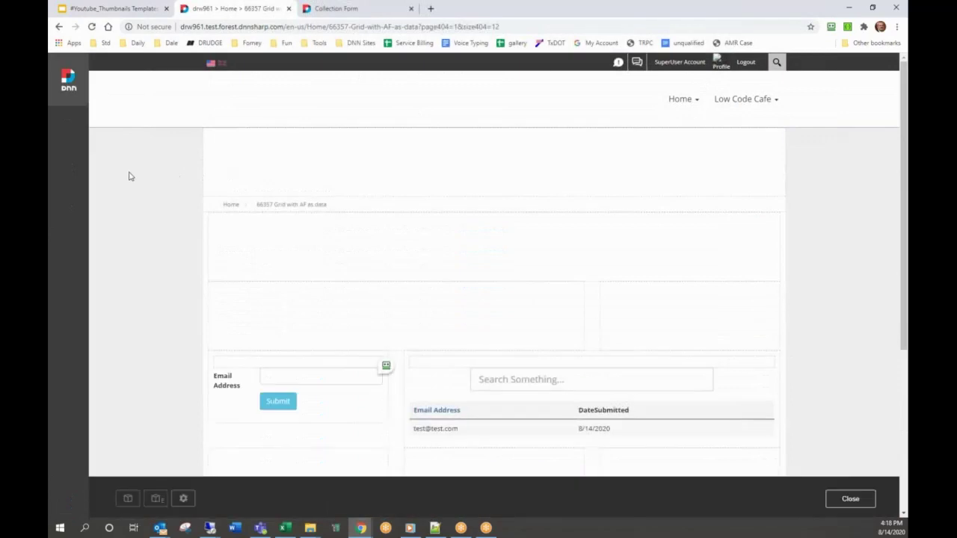
- Submit another sample email address through the form so the grid lists it
{"action": "mouse_move", "coordinate": [368, 360]}
{"action": "mouse_move", "coordinate": [490, 413]}
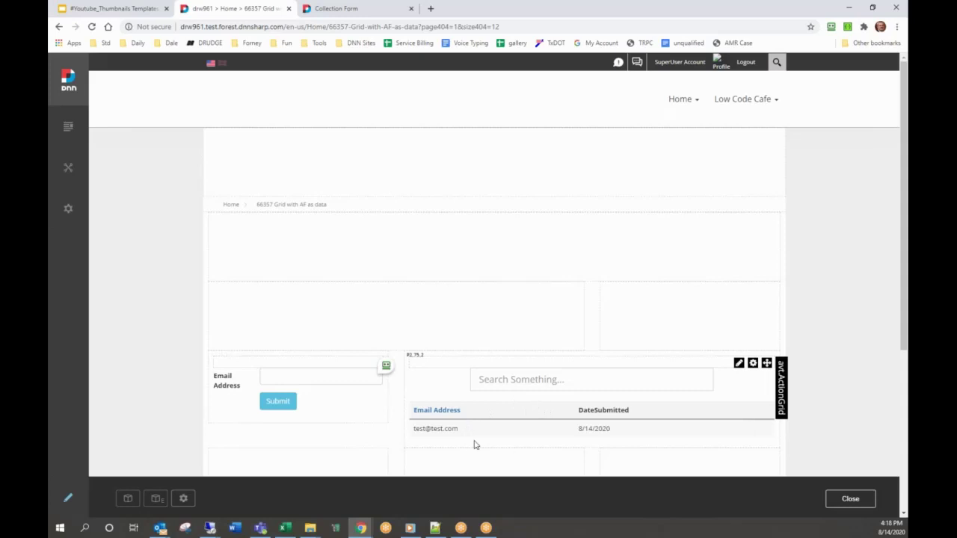
{"action": "left_click", "coordinate": [303, 379]}
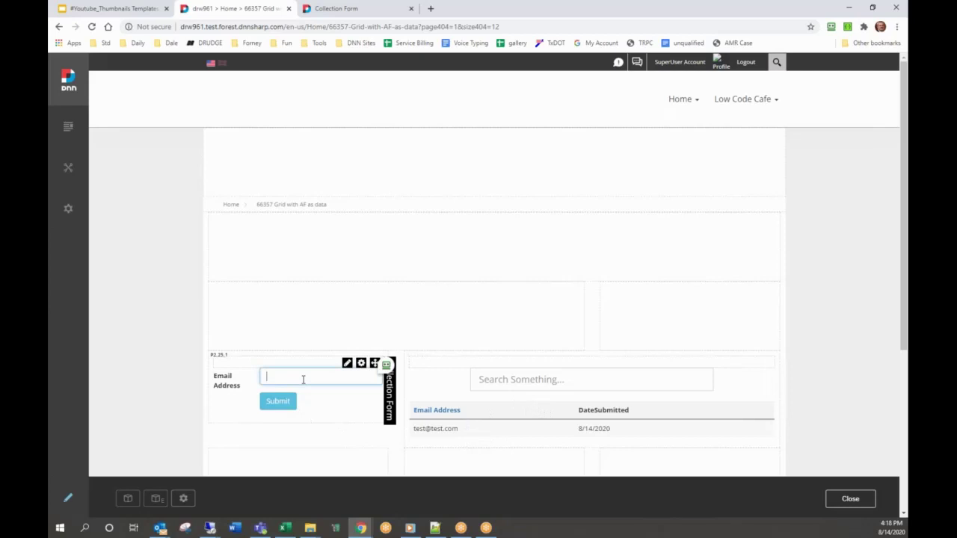
{"action": "left_click", "coordinate": [278, 401]}
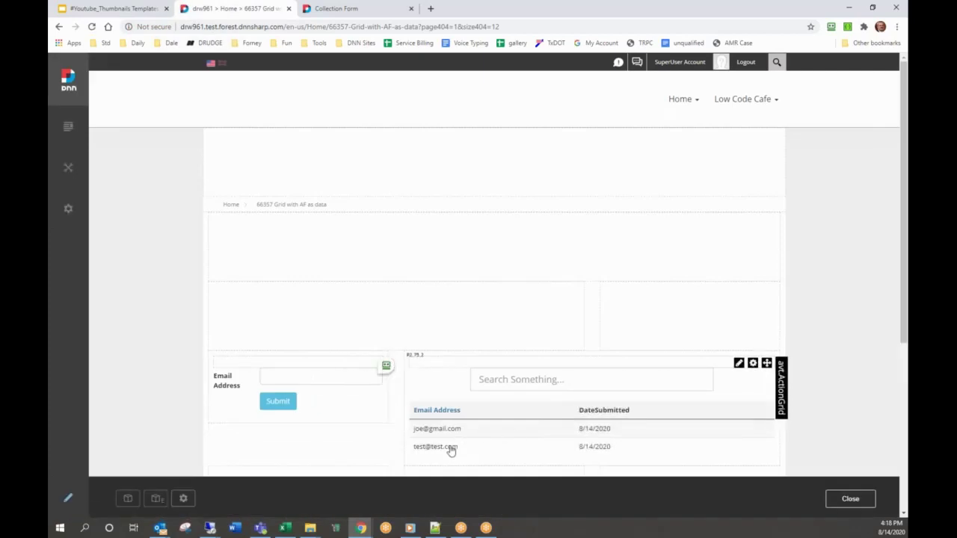
- Filter the grid by typing 'joe' in the Search Something box
{"action": "left_click", "coordinate": [513, 380]}
{"action": "type", "text": "joe"}
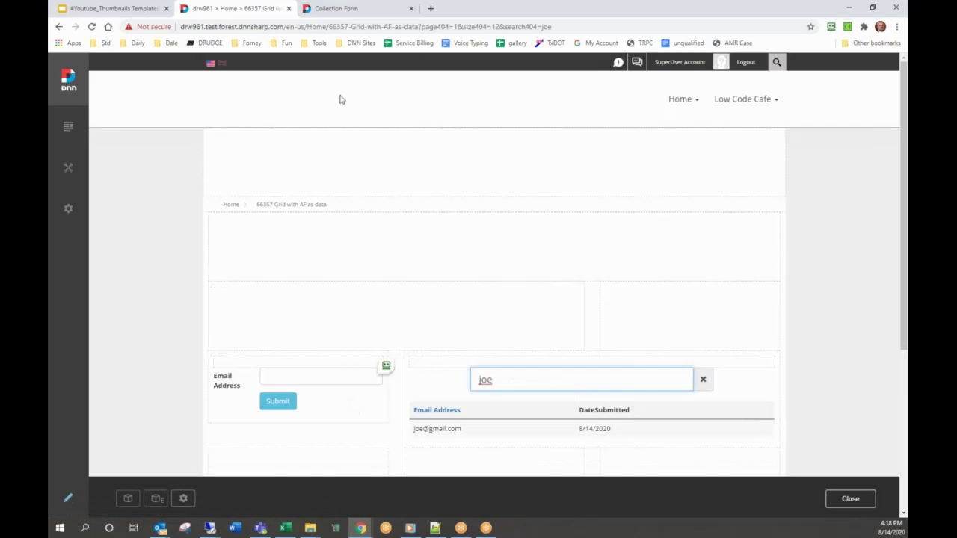
{"action": "left_click", "coordinate": [332, 8]}
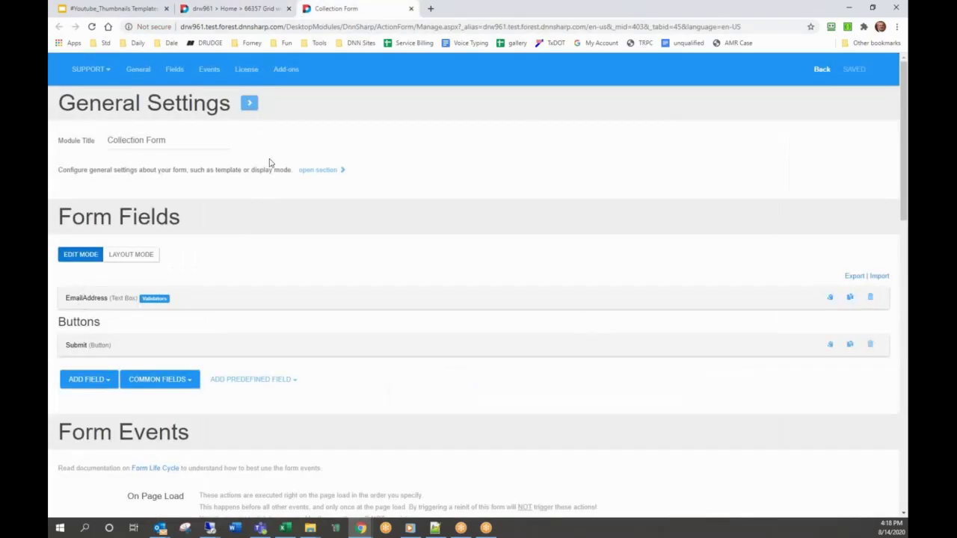
- Confirm Enable Reports is ticked, then expand the EmailAddress field showing Save to Report on
{"action": "left_click", "coordinate": [320, 178]}
{"action": "scroll", "coordinate": [319, 181], "scroll_direction": "down", "scroll_amount": 20}
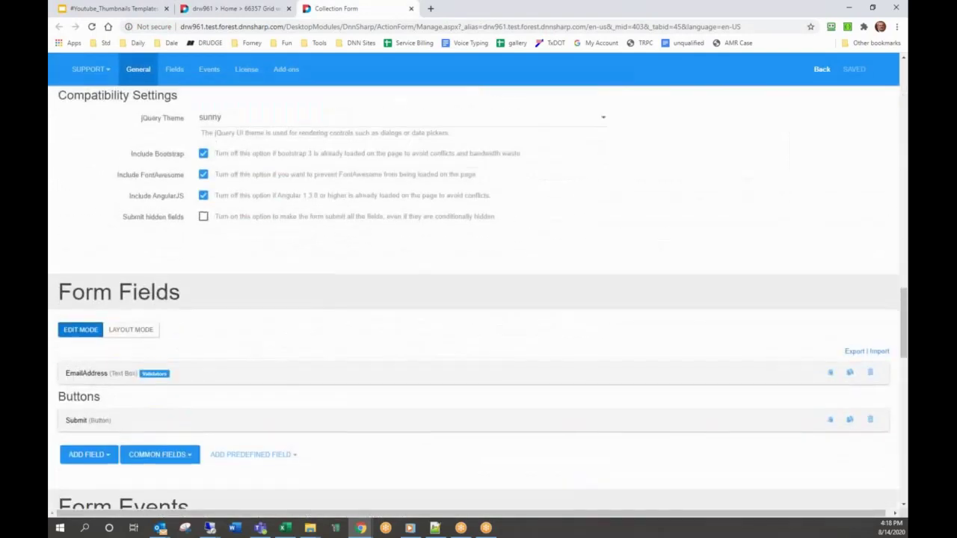
{"action": "scroll", "coordinate": [478, 299], "scroll_direction": "up", "scroll_amount": 3}
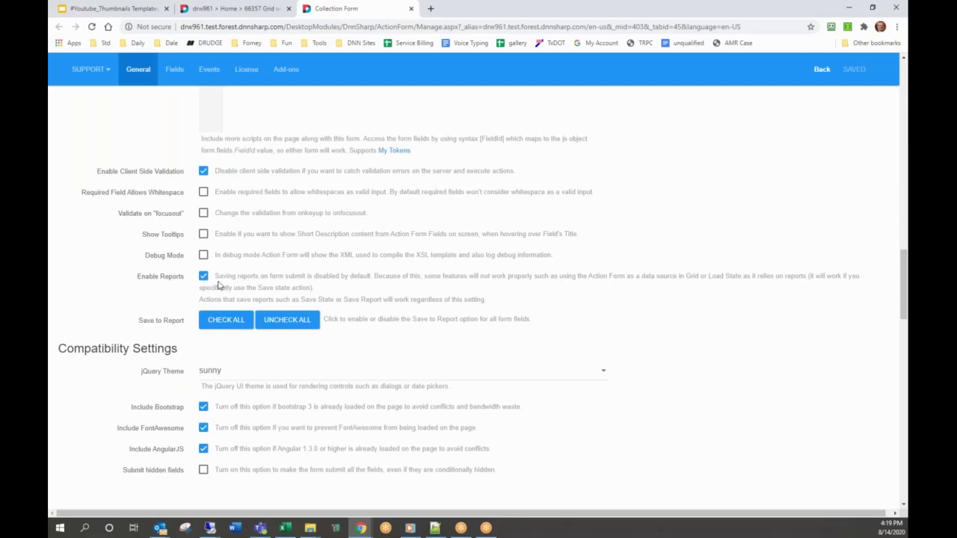
{"action": "scroll", "coordinate": [218, 286], "scroll_direction": "down", "scroll_amount": 5}
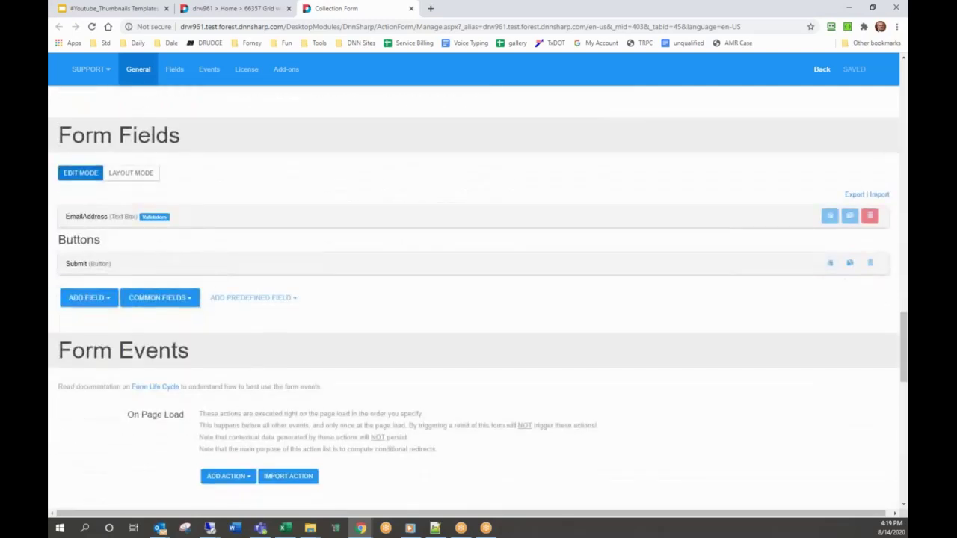
{"action": "left_click", "coordinate": [90, 219]}
{"action": "scroll", "coordinate": [90, 219], "scroll_direction": "down", "scroll_amount": 9}
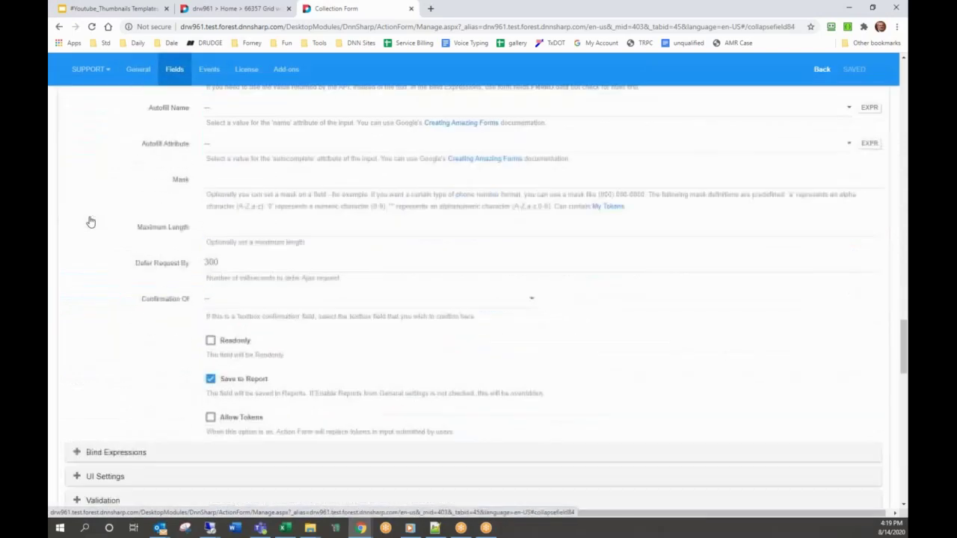